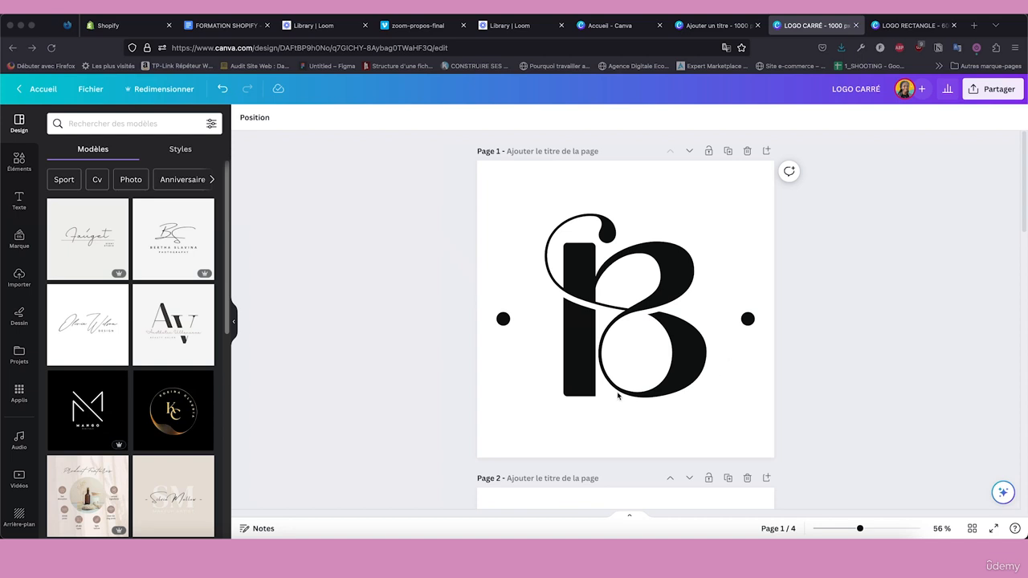
Step: Compare the black logo on page 1 of the LOGO RECTANGLE design with the one in LOGO CARRÉ
left_click(920, 23)
scroll(767, 271, "up", 3)
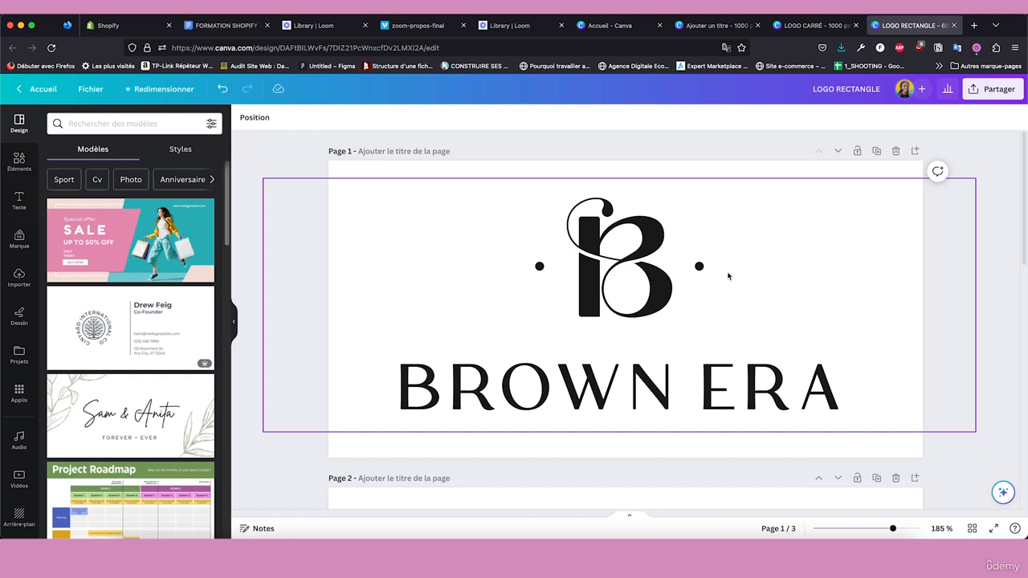
key("ctrl+shift+Tab")
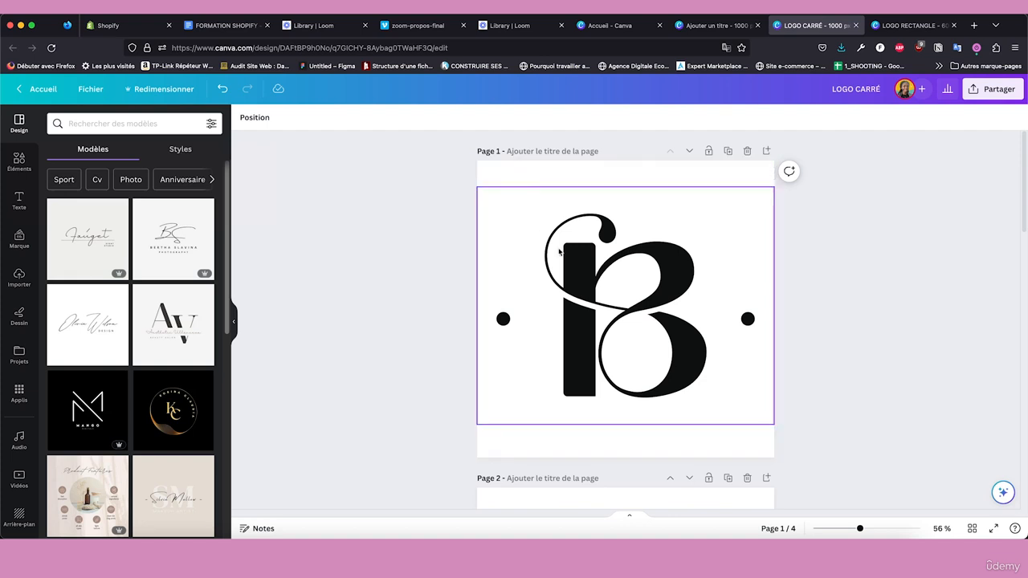
Step: Review all four pages of LOGO CARRÉ and check the Brown_Era_logo_white_footer.png file in Finder's LOGO folder
scroll(560, 251, "down", 5)
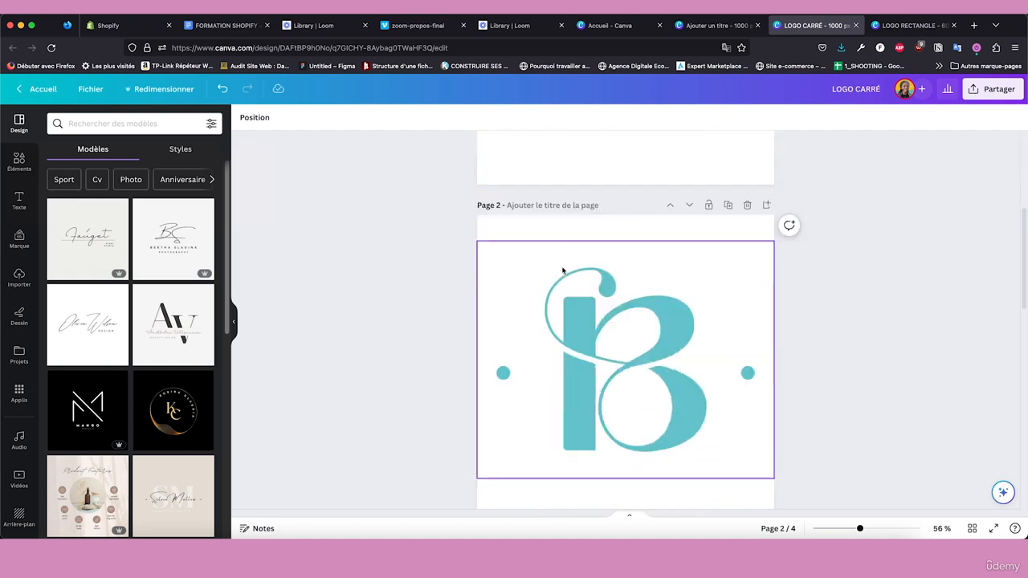
scroll(562, 271, "down", 6)
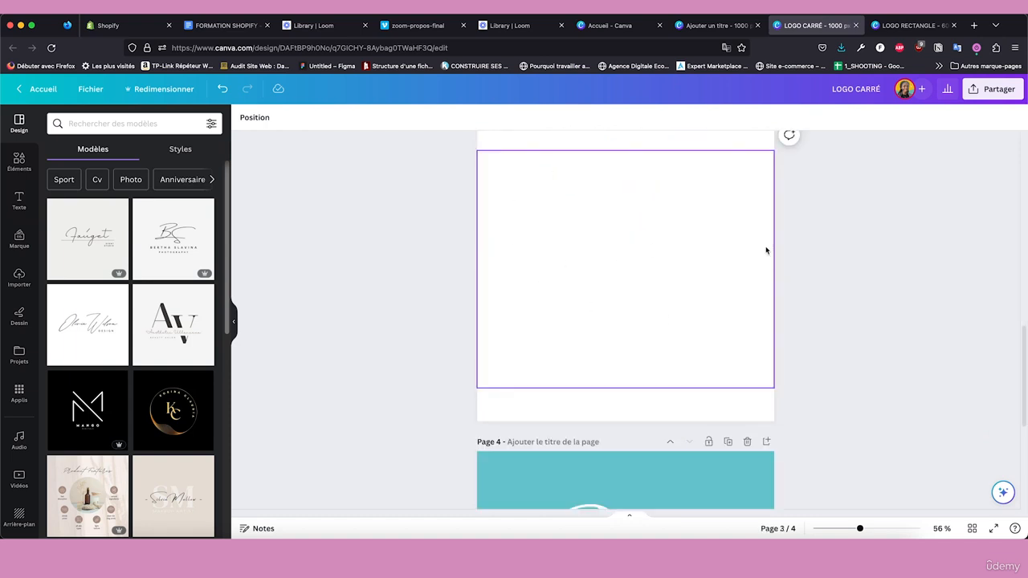
key("super+Tab")
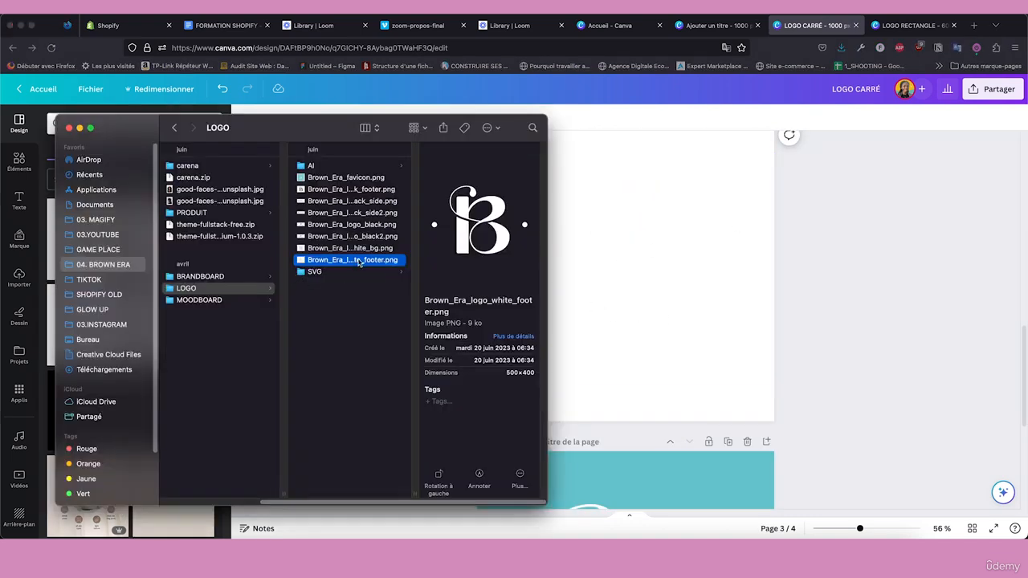
key("super+Tab")
scroll(469, 285, "down", 4)
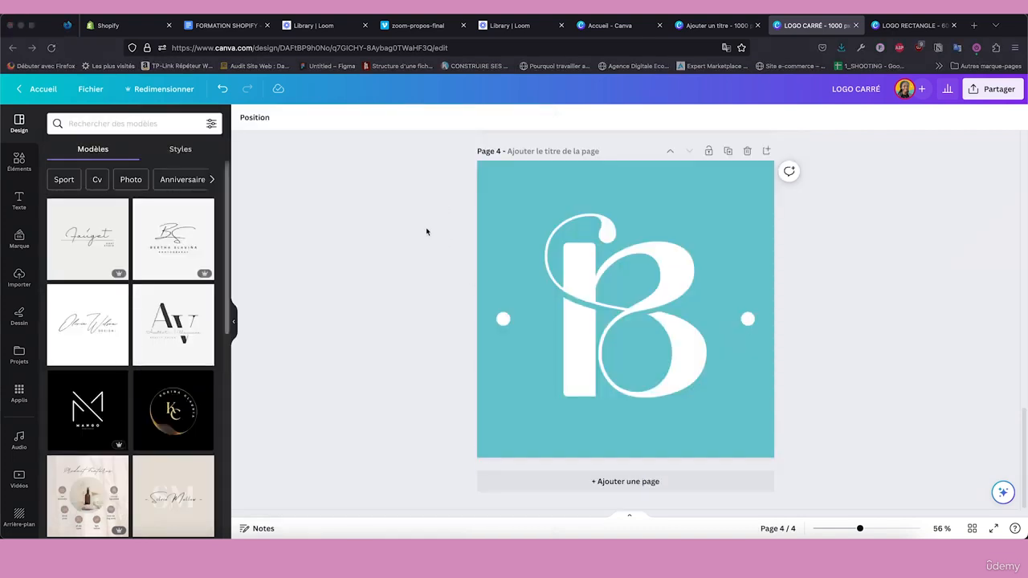
scroll(427, 232, "up", 10)
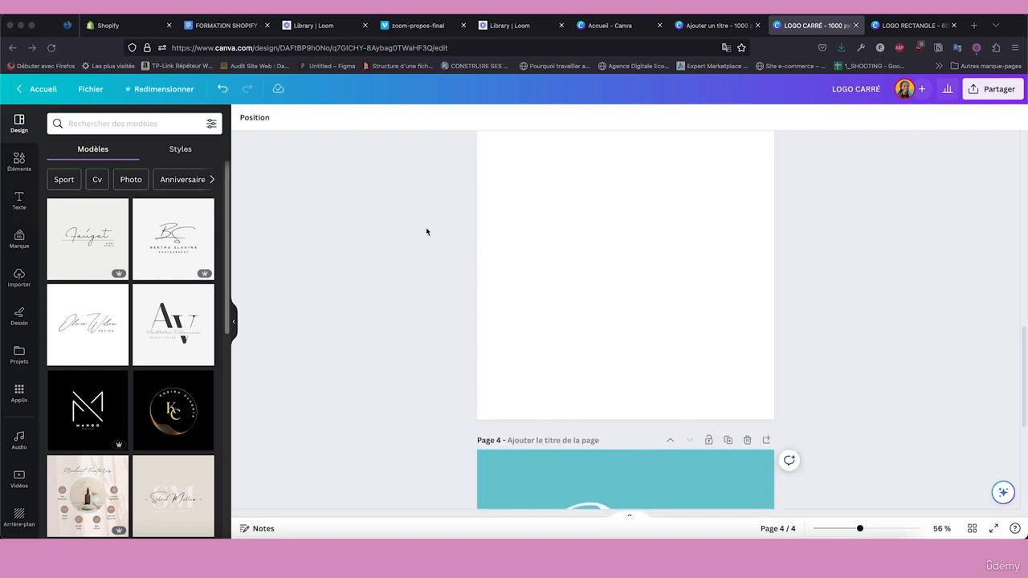
scroll(426, 231, "up", 3)
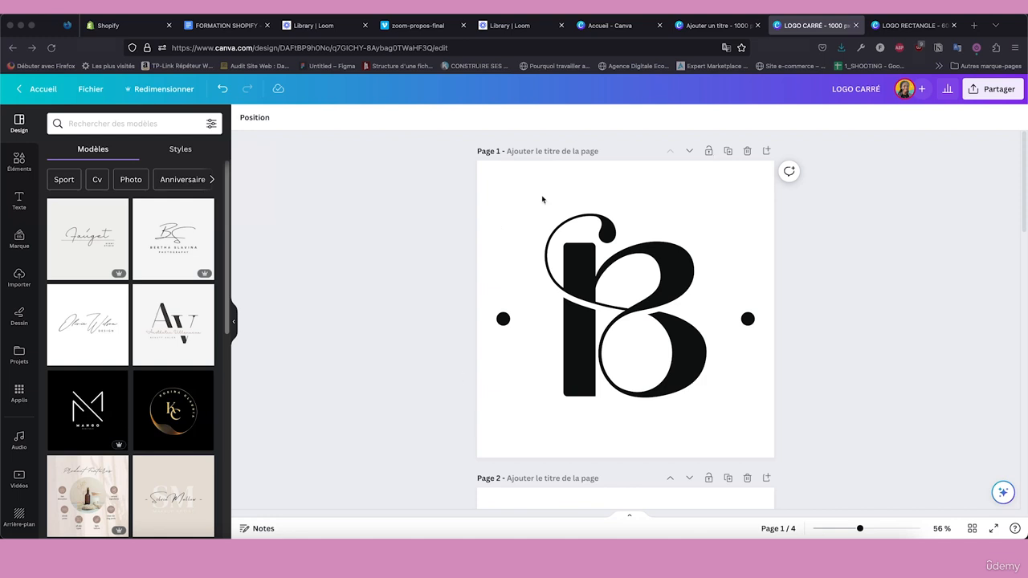
Step: Review the colour versions of the Brown Era logo across the pages of the LOGO RECTANGLE design
left_click(901, 25)
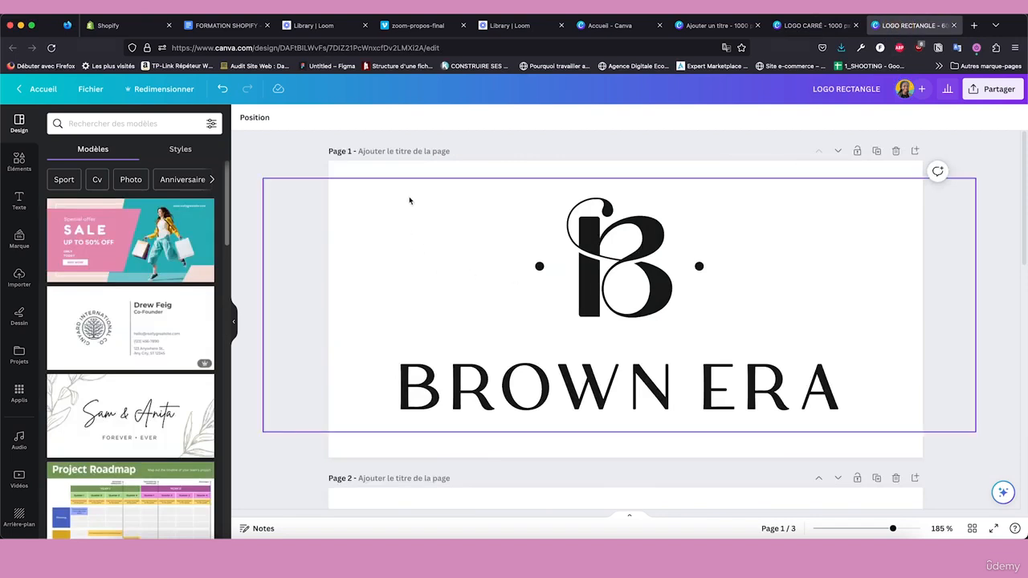
scroll(522, 257, "down", 10)
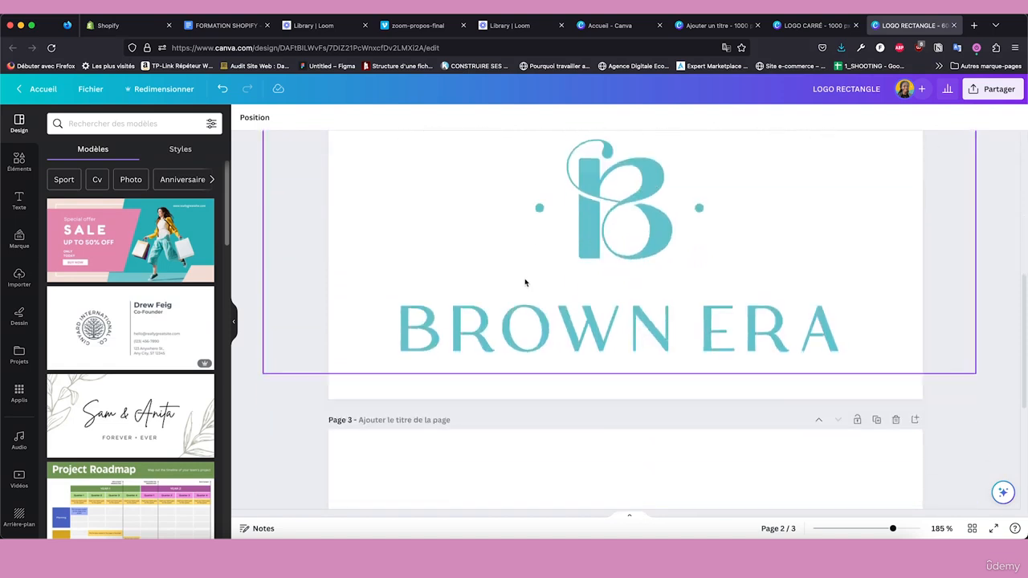
scroll(523, 278, "down", 5)
scroll(541, 281, "up", 6)
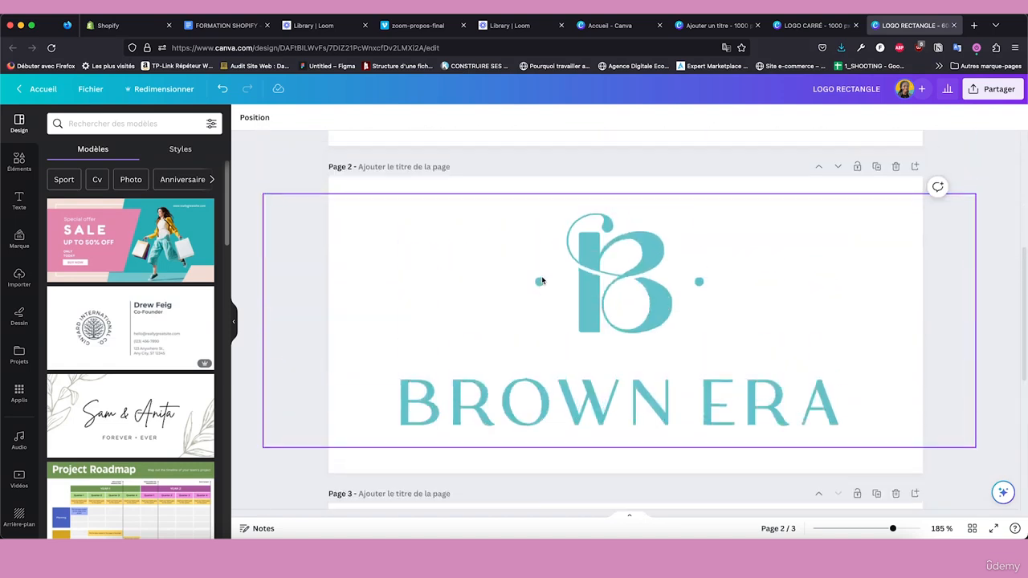
scroll(541, 280, "up", 5)
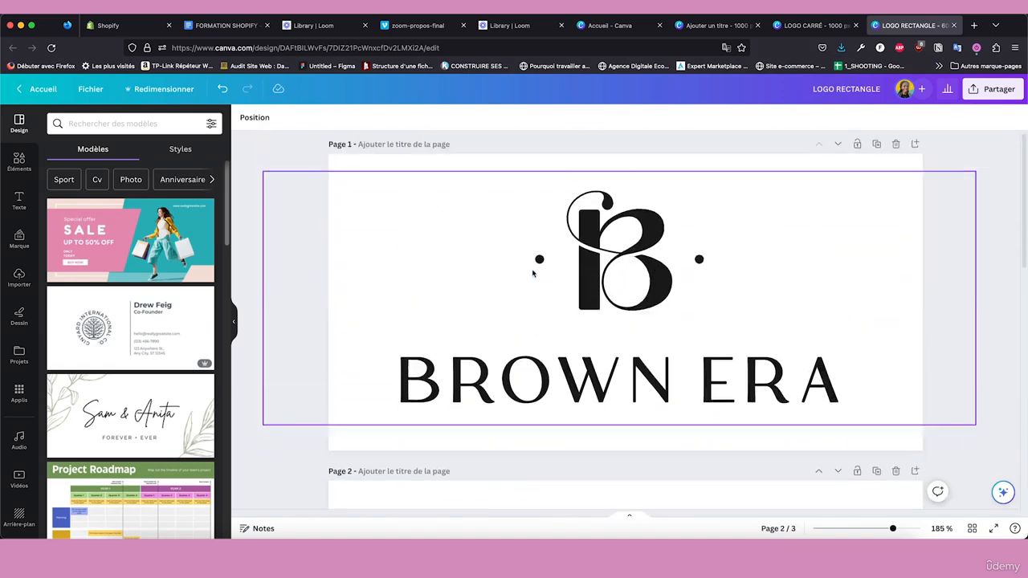
Step: On page 1 of LOGO CARRÉ, shrink the black logo to about half the page width and move it to the page's upper-left corner
left_click(832, 29)
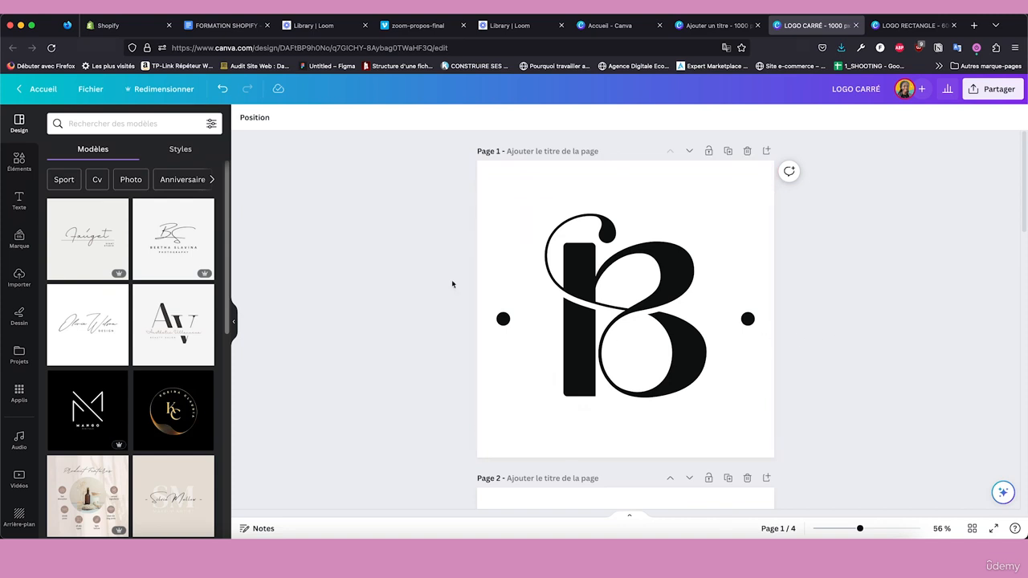
left_click(753, 392)
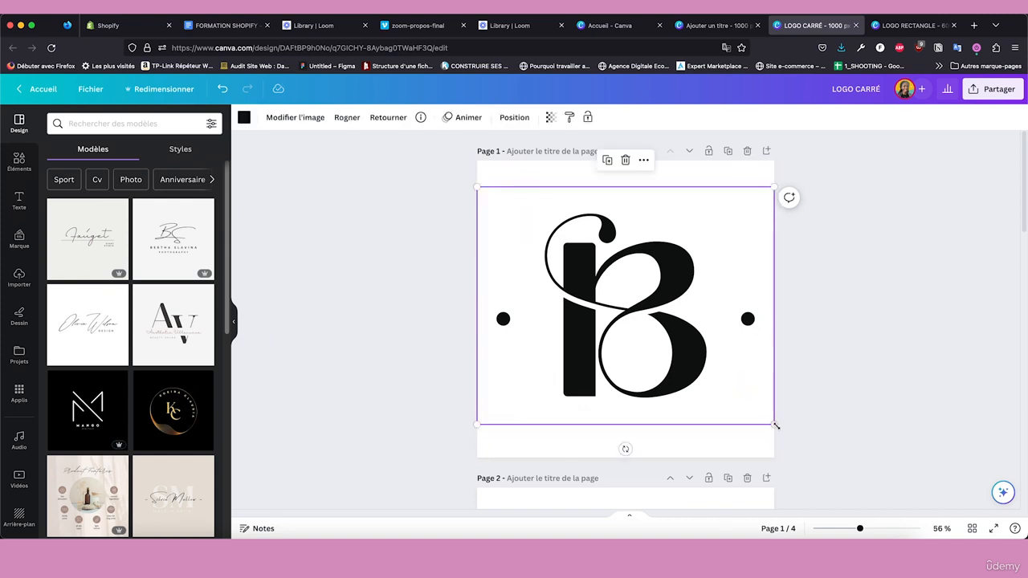
left_click_drag(776, 426, 659, 346)
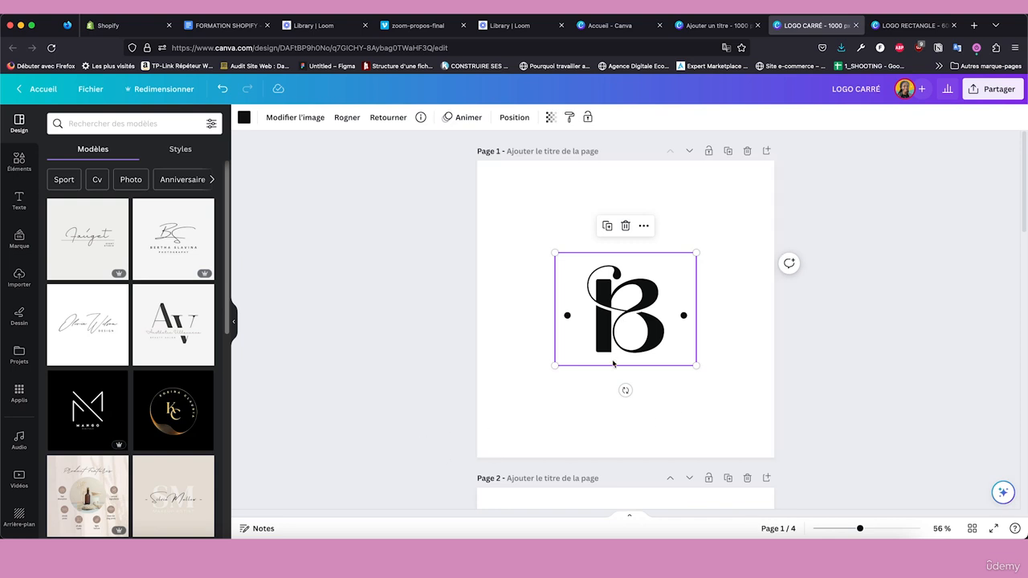
left_click_drag(615, 344, 538, 252)
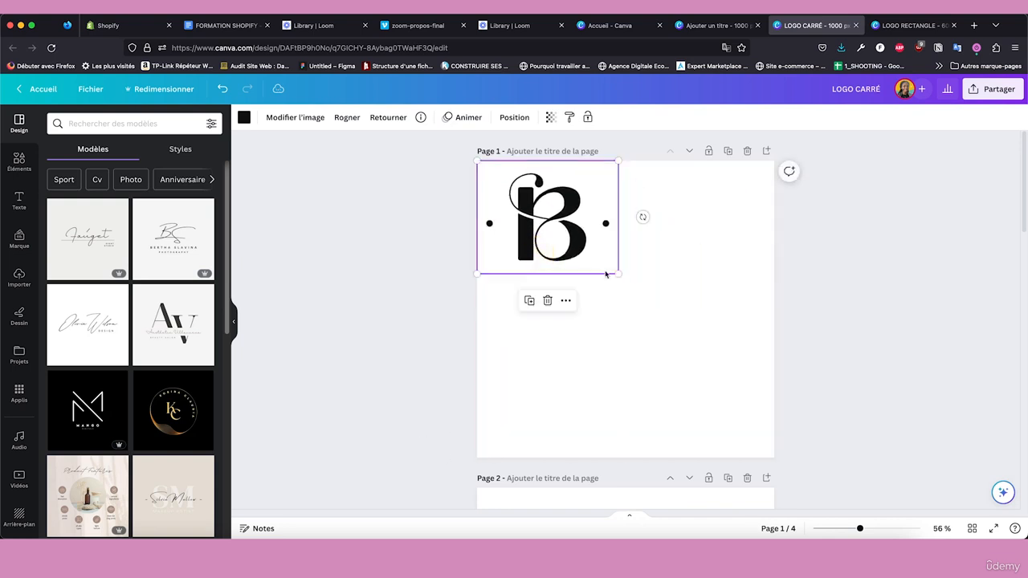
Step: Enlarge the black logo to the full page width and centre it vertically on page 1
left_click_drag(619, 273, 750, 431)
left_click_drag(672, 338, 672, 362)
left_click(435, 313)
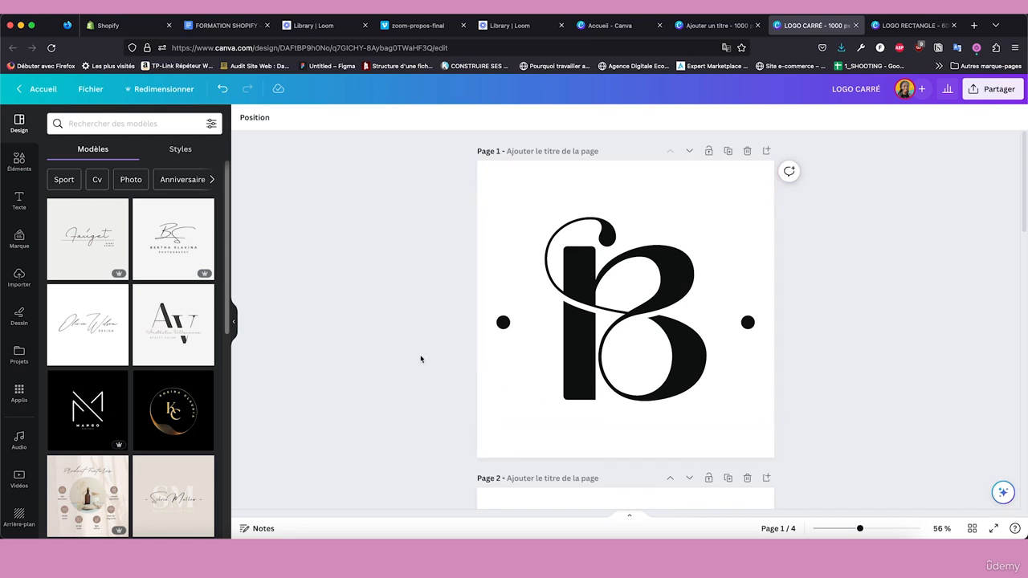
Step: In the brand colour design, inspect the turquoise circle's custom colour code and the hex label beneath it
key("ctrl+shift+Tab")
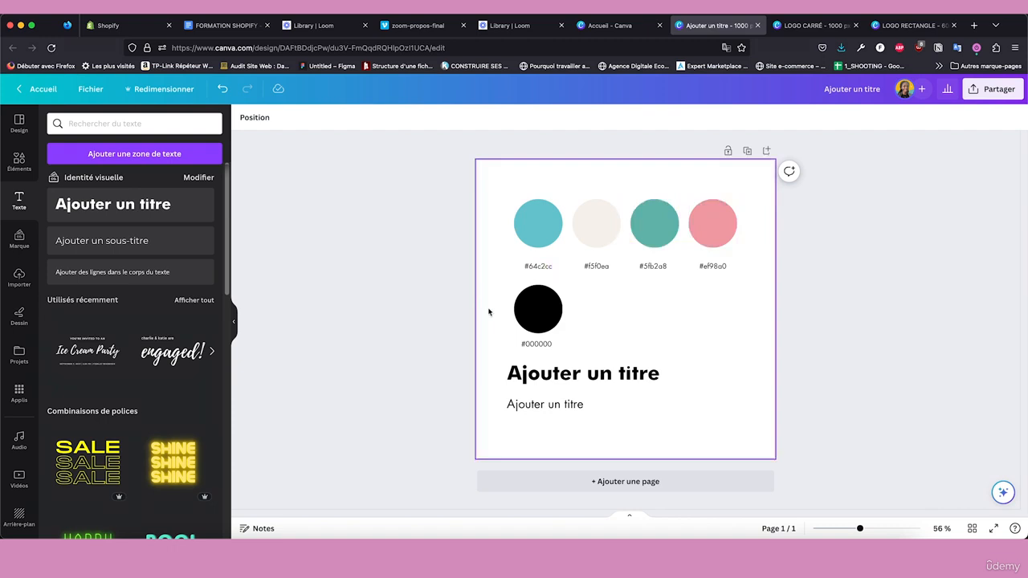
left_click(538, 234)
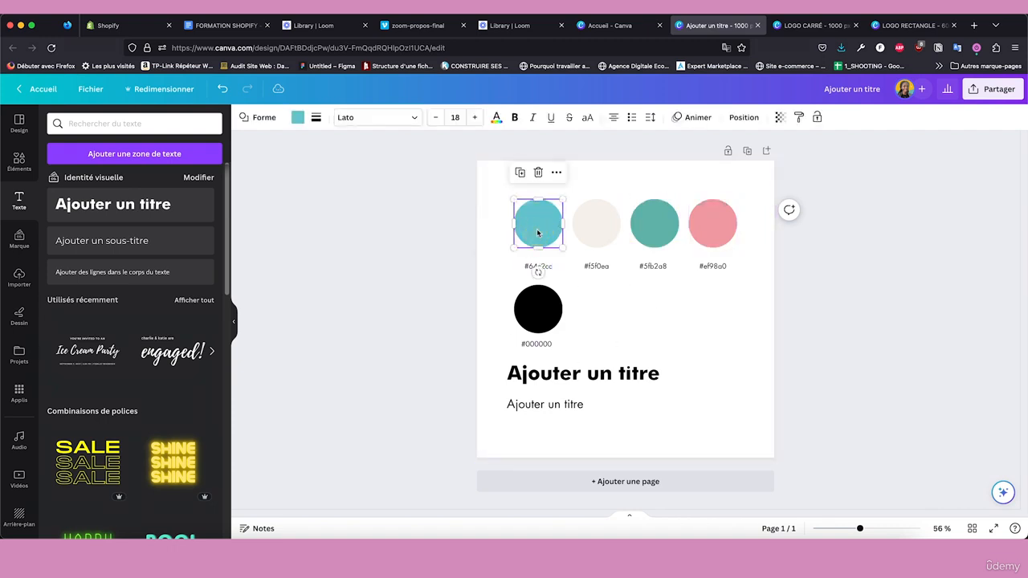
left_click(297, 119)
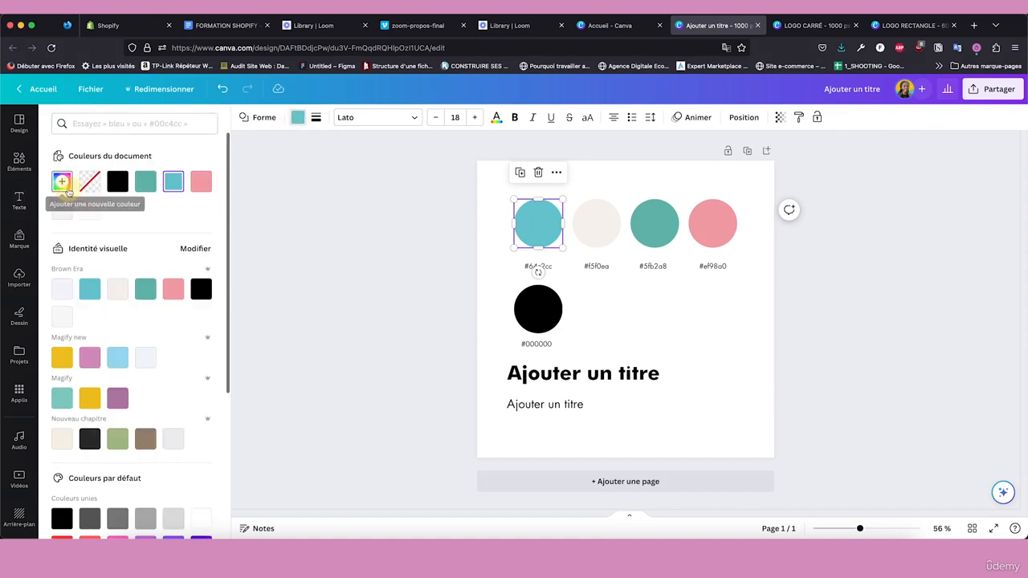
left_click(63, 187)
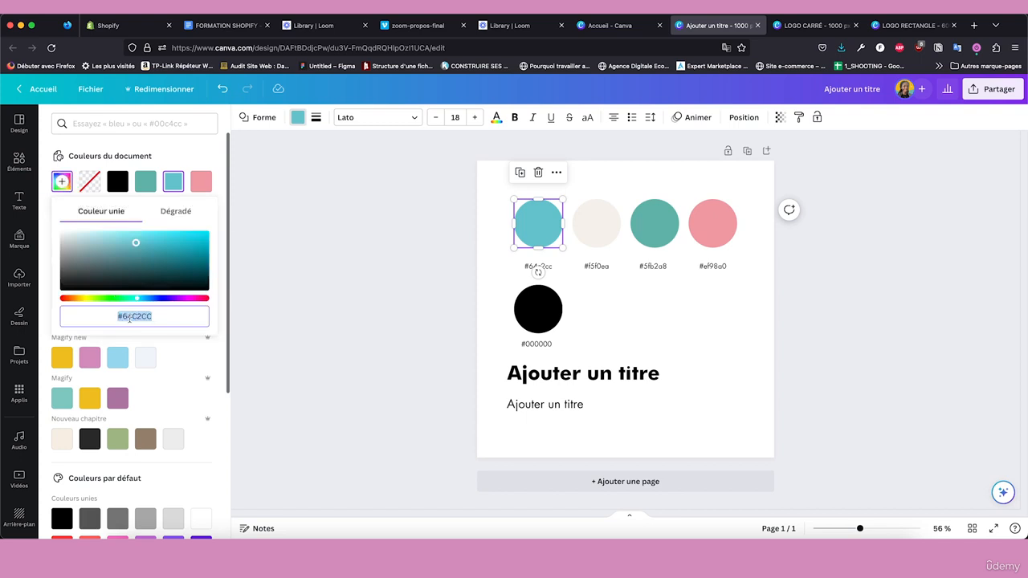
key("Escape")
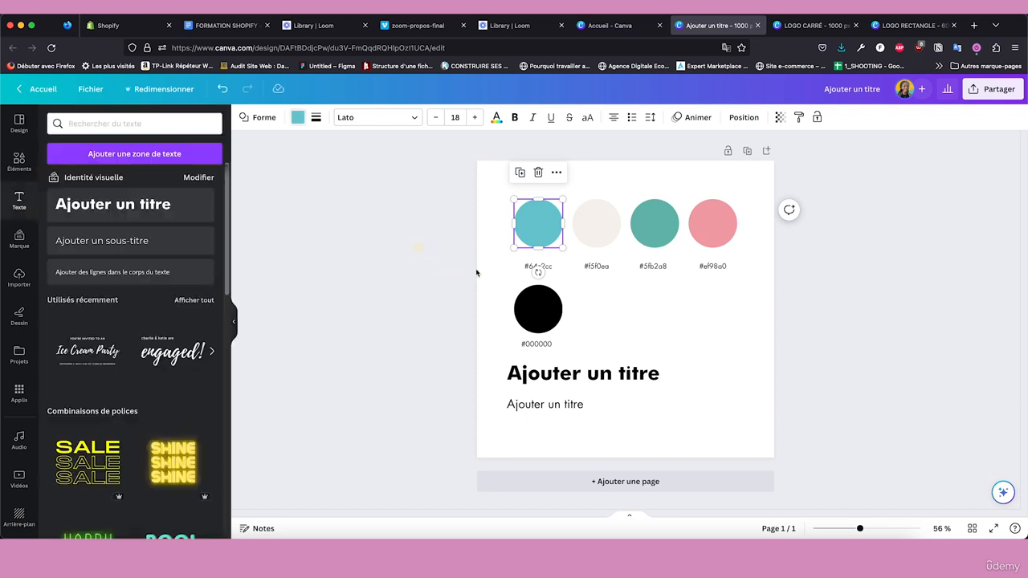
double_click(528, 269)
key("super+a")
left_click(441, 230)
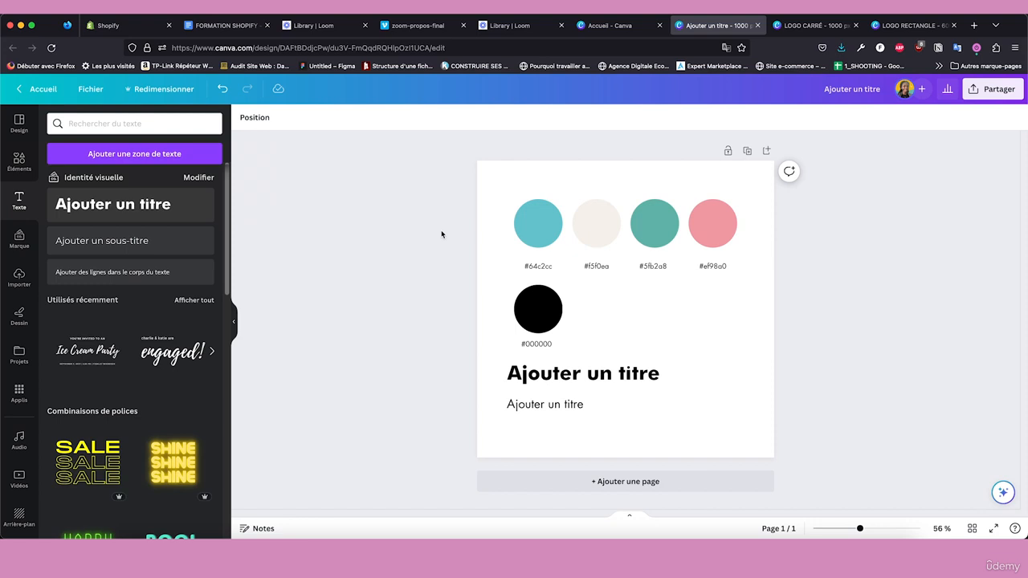
Step: Check the font and size of the bold title and the lighter title below it in the brand board
left_click(554, 375)
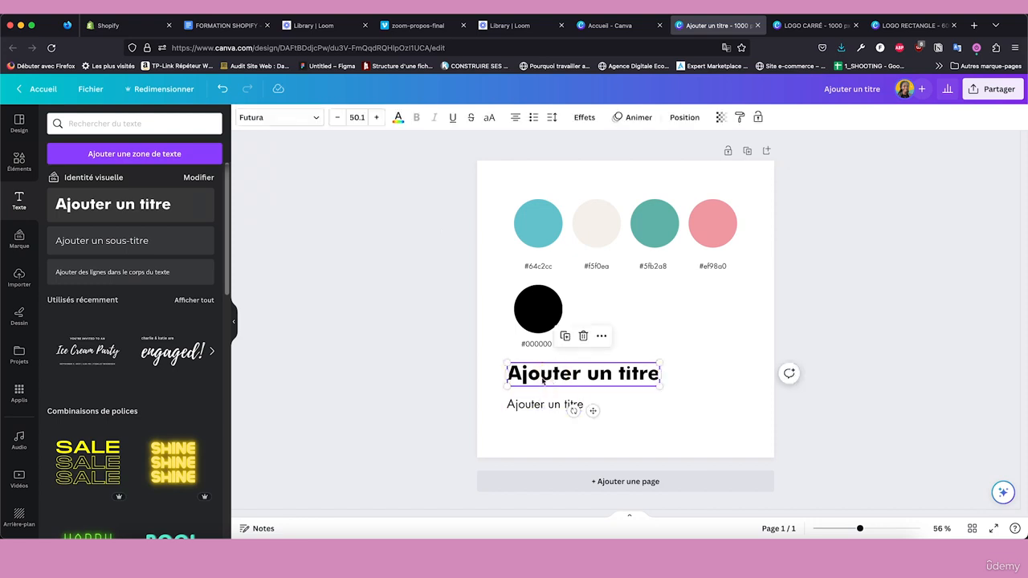
left_click(548, 404)
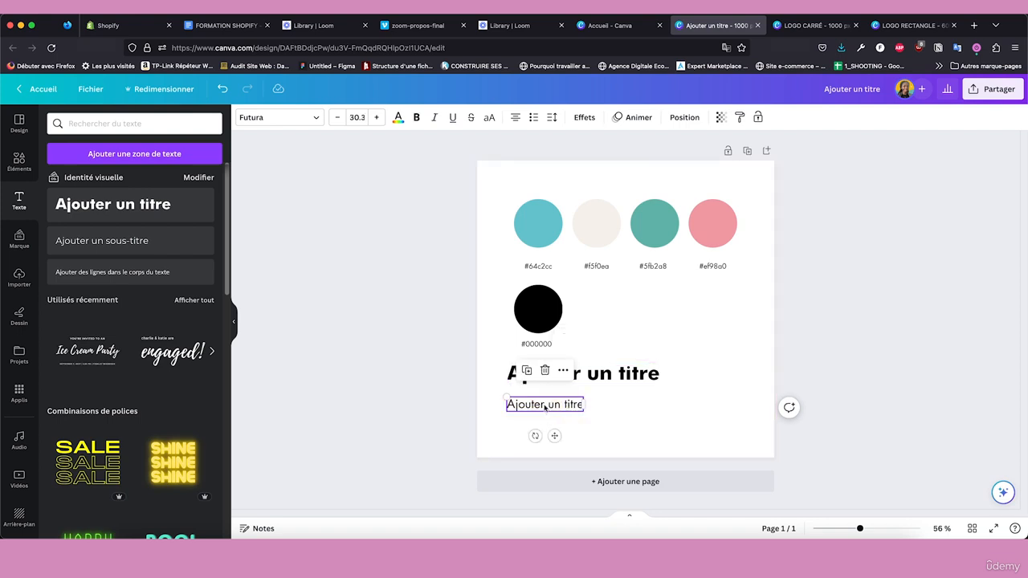
left_click(512, 377)
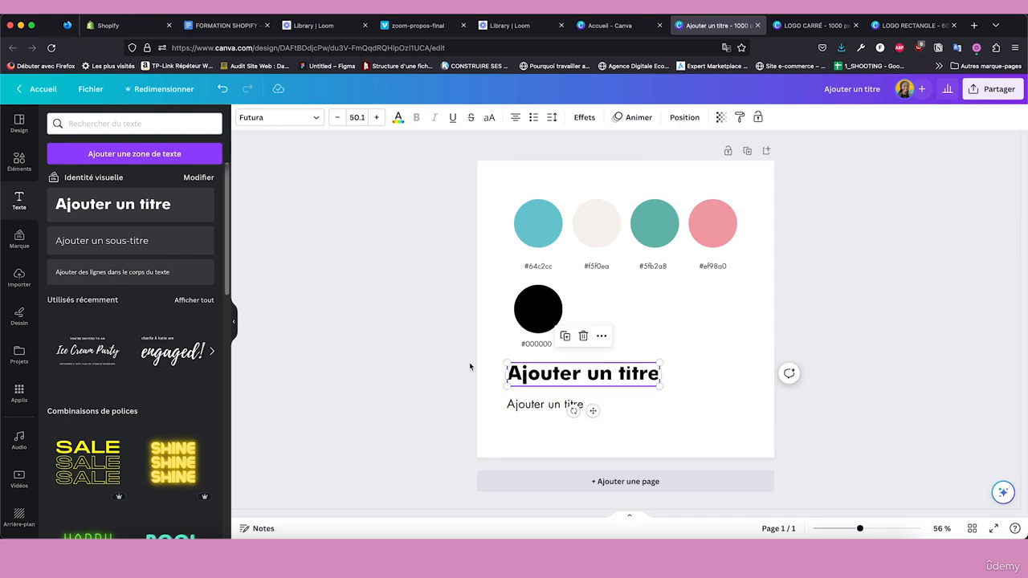